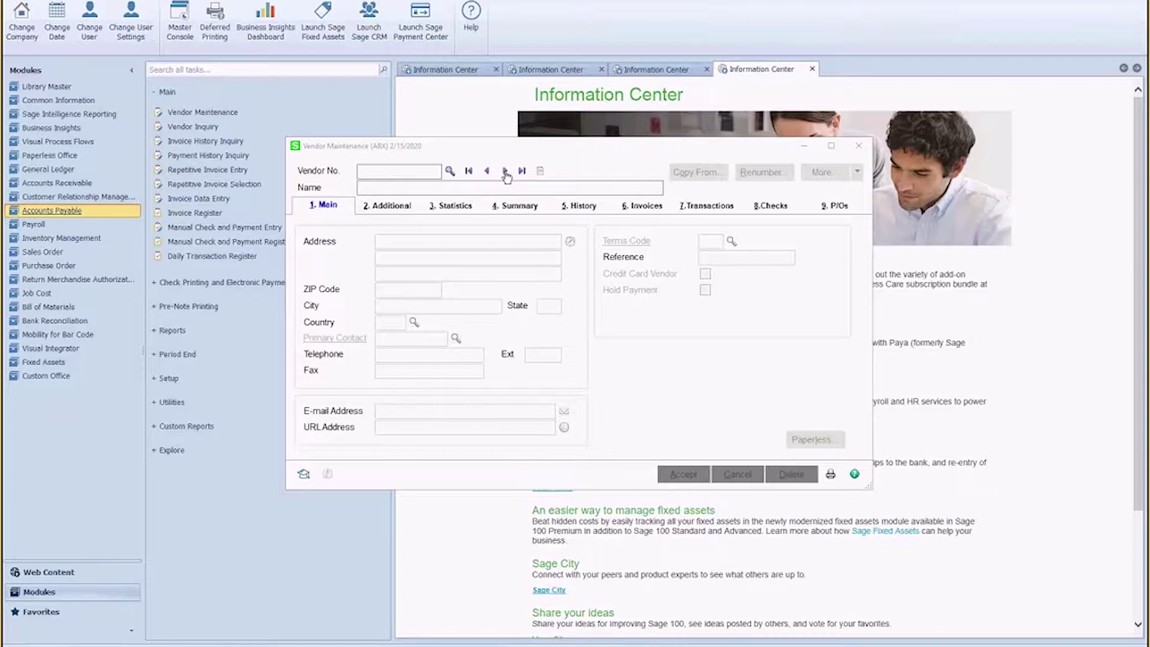
- Load the first vendor record in Vendor Maintenance
click(506, 172)
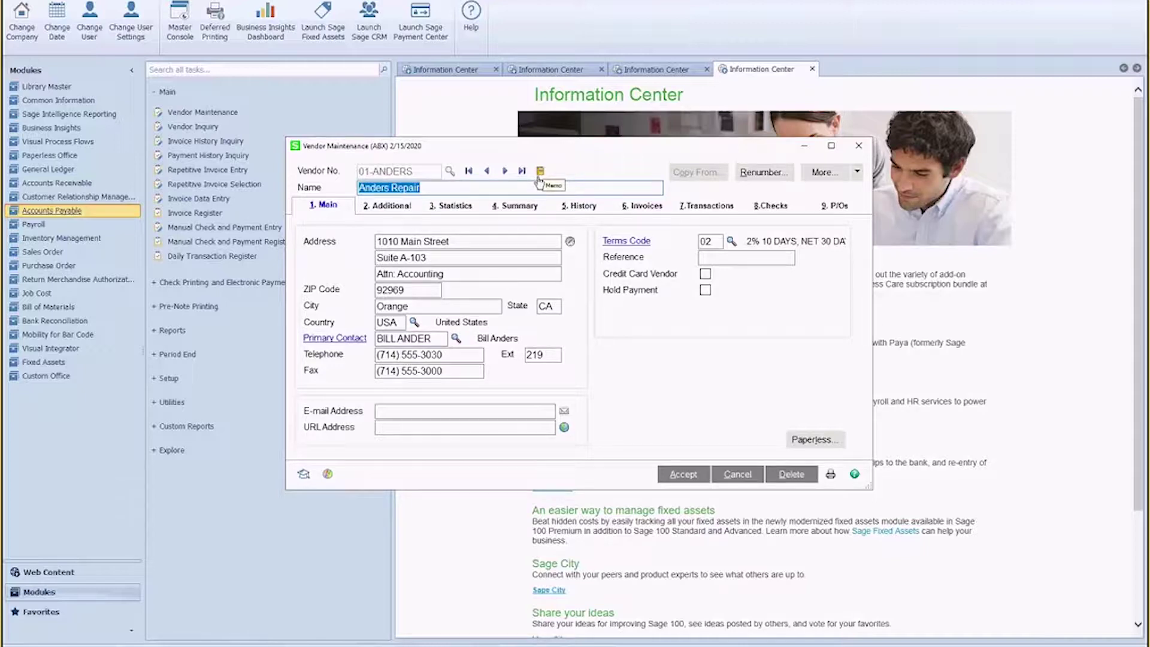
- Step through vendor records to reach 01-AIRWAY, Airway Lamps
click(505, 171)
click(505, 171)
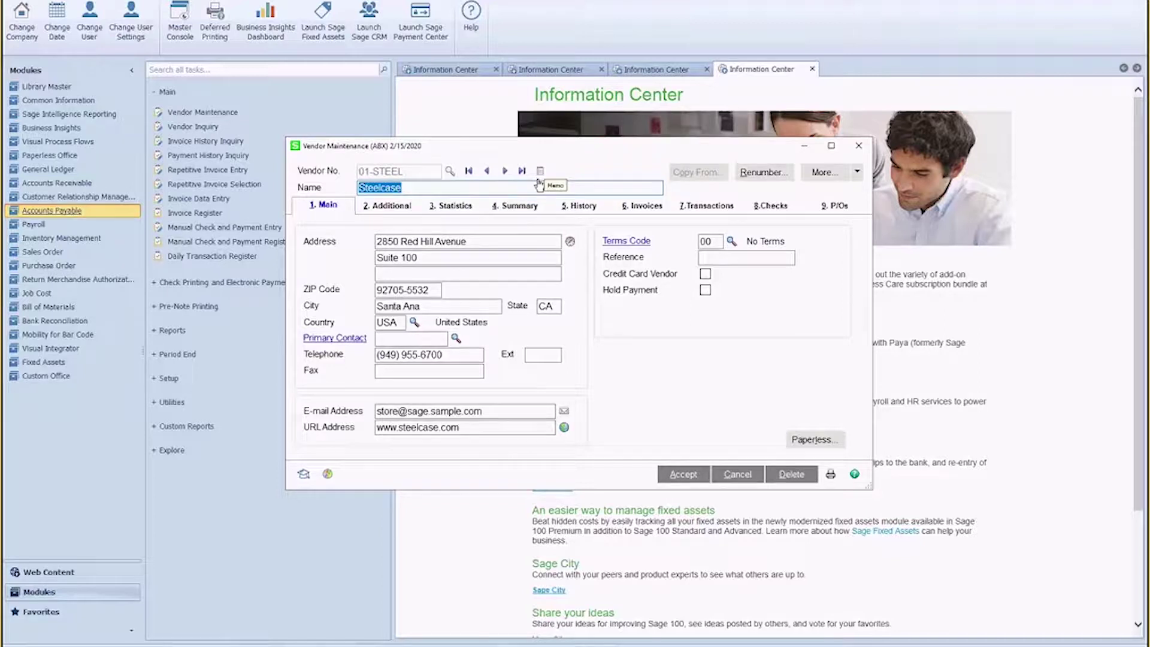
key(ctrl+Home)
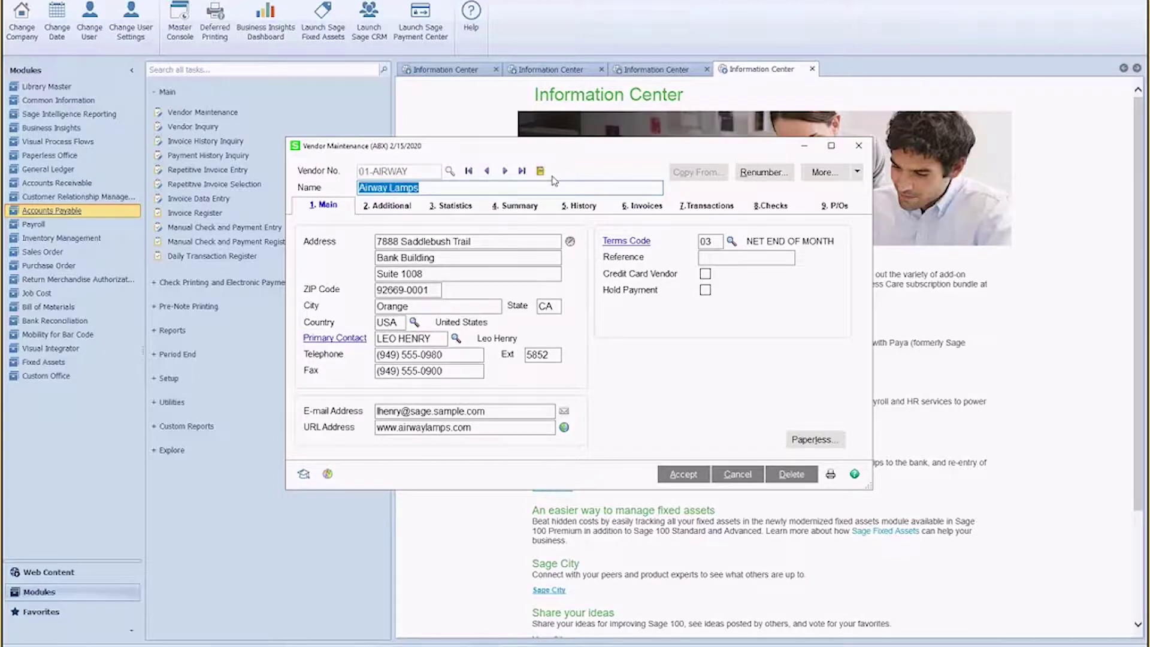
- View Airway Lamps' existing Rental Agreements memo, then begin a new memo from the memo list
click(540, 171)
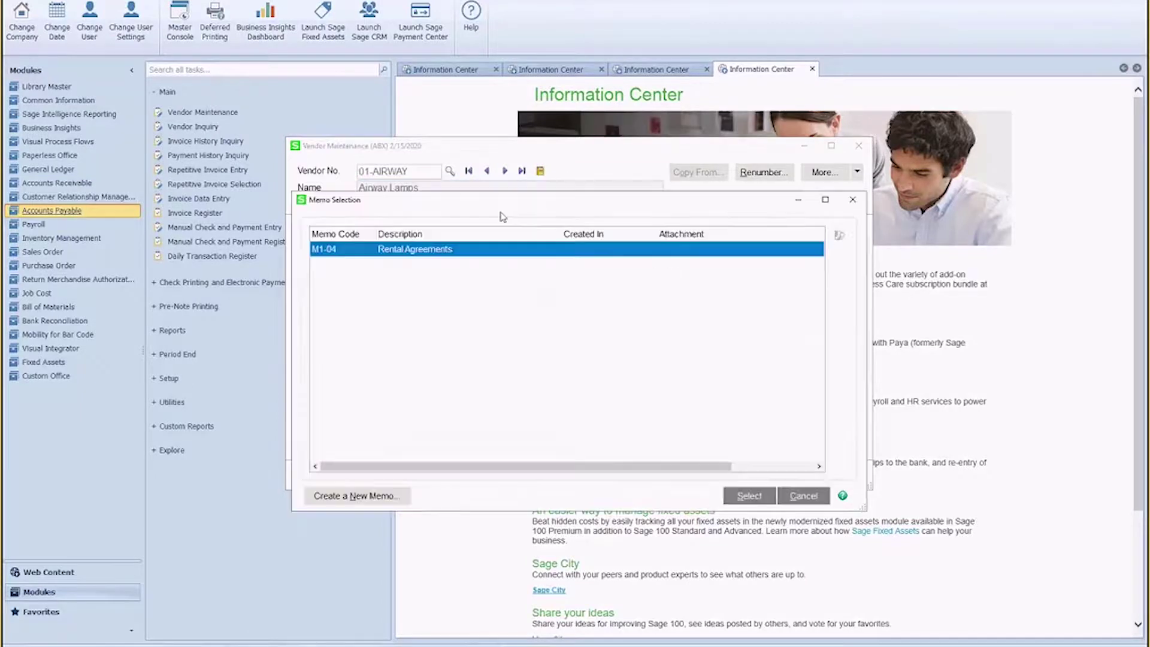
key(Escape)
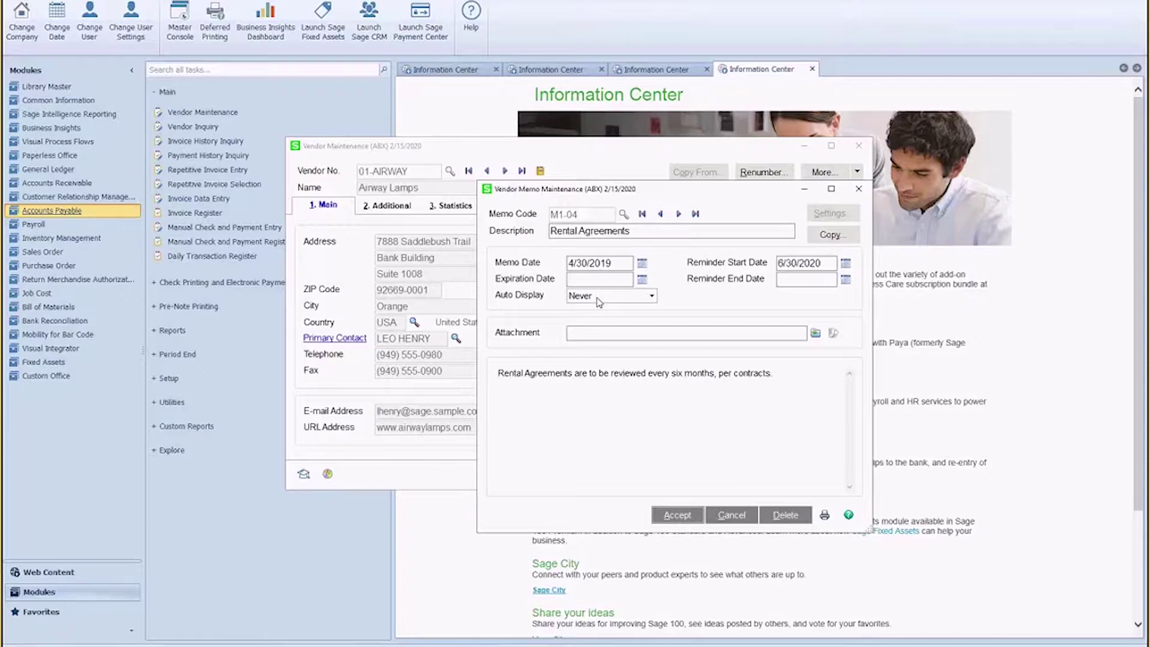
click(859, 189)
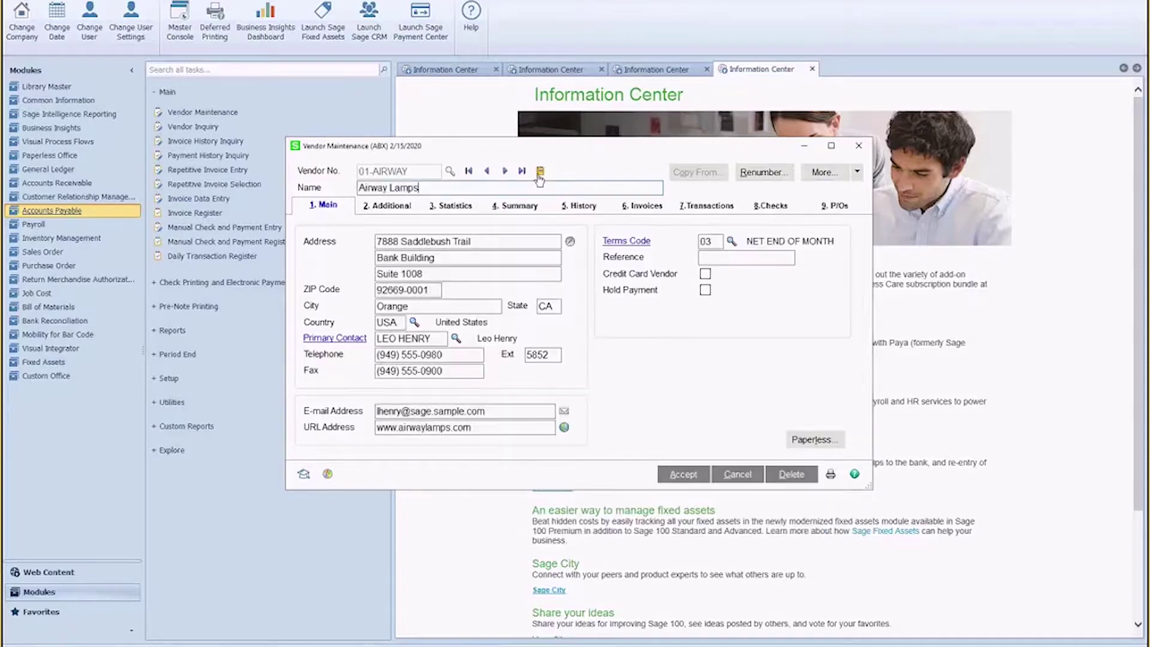
click(540, 172)
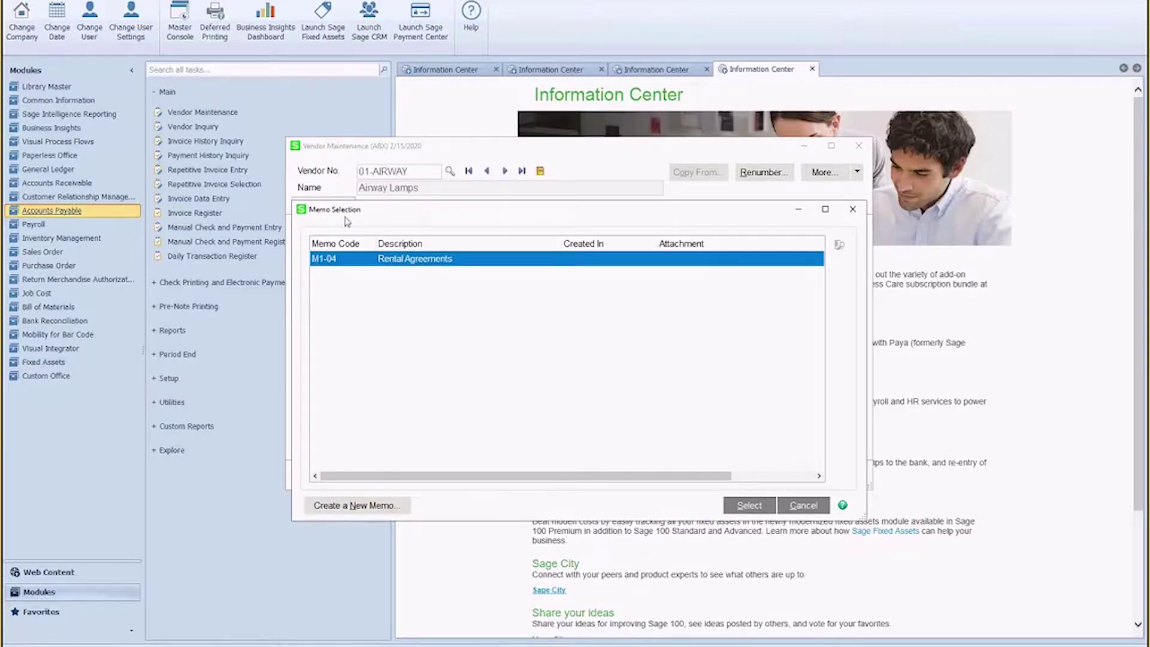
click(367, 505)
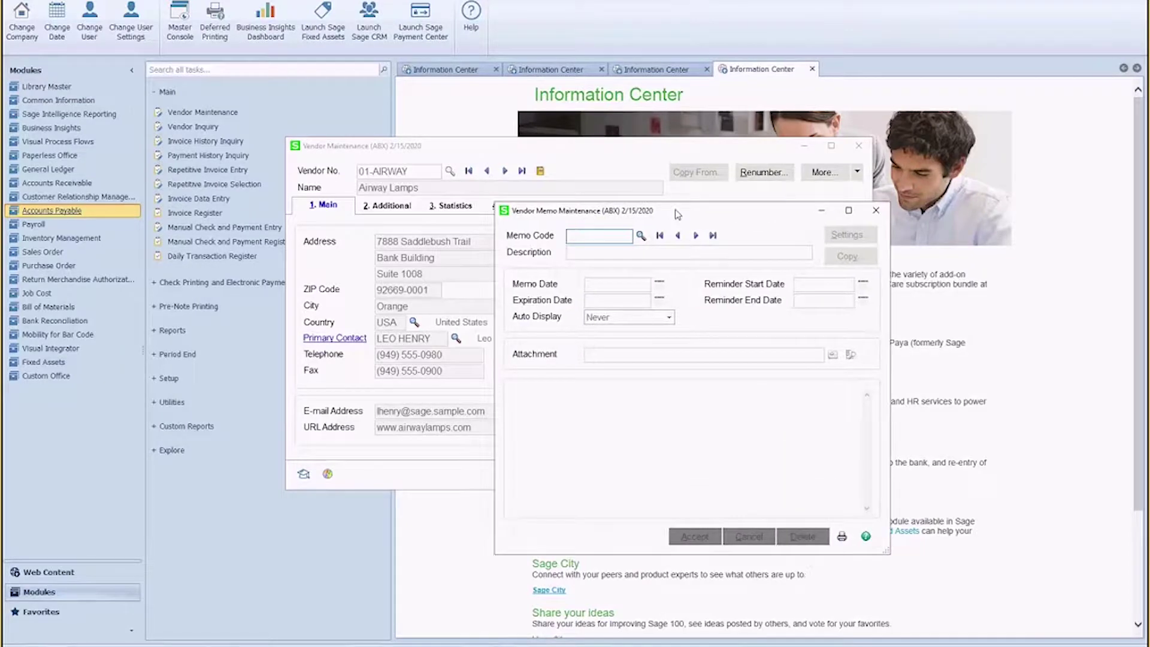
- Enter memo code PRICE INC, description 'Price Increase', keep date 2/15/2020, and set Auto Display to Always
drag(674, 209, 678, 206)
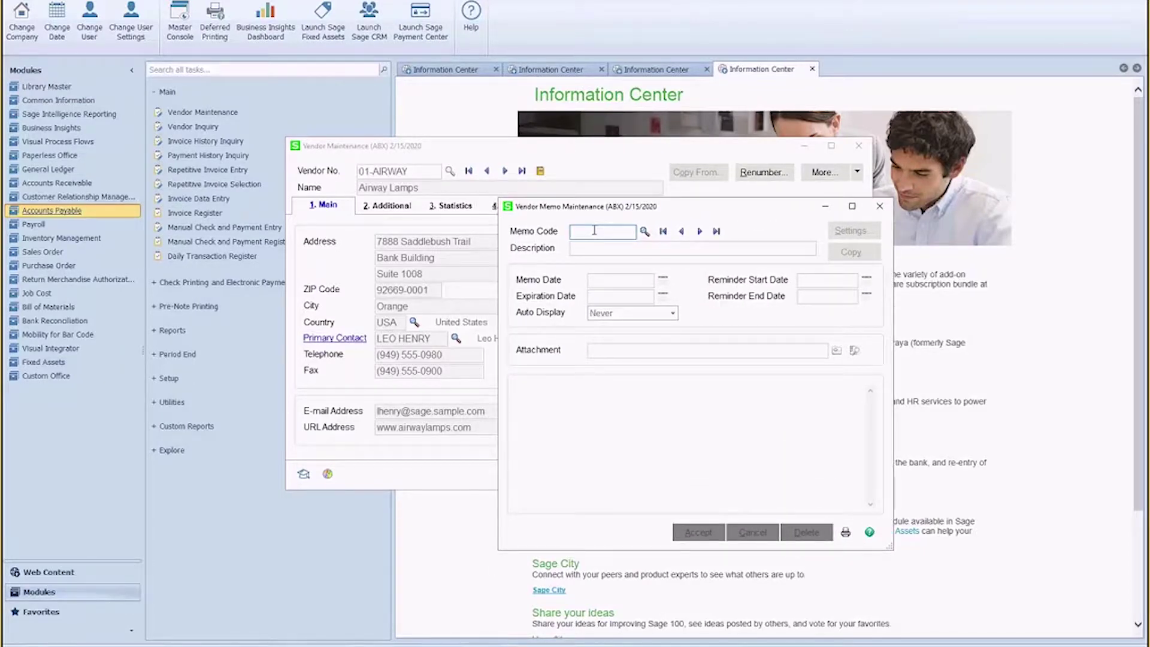
text(PRICE INC)
key(Tab)
text(Price )
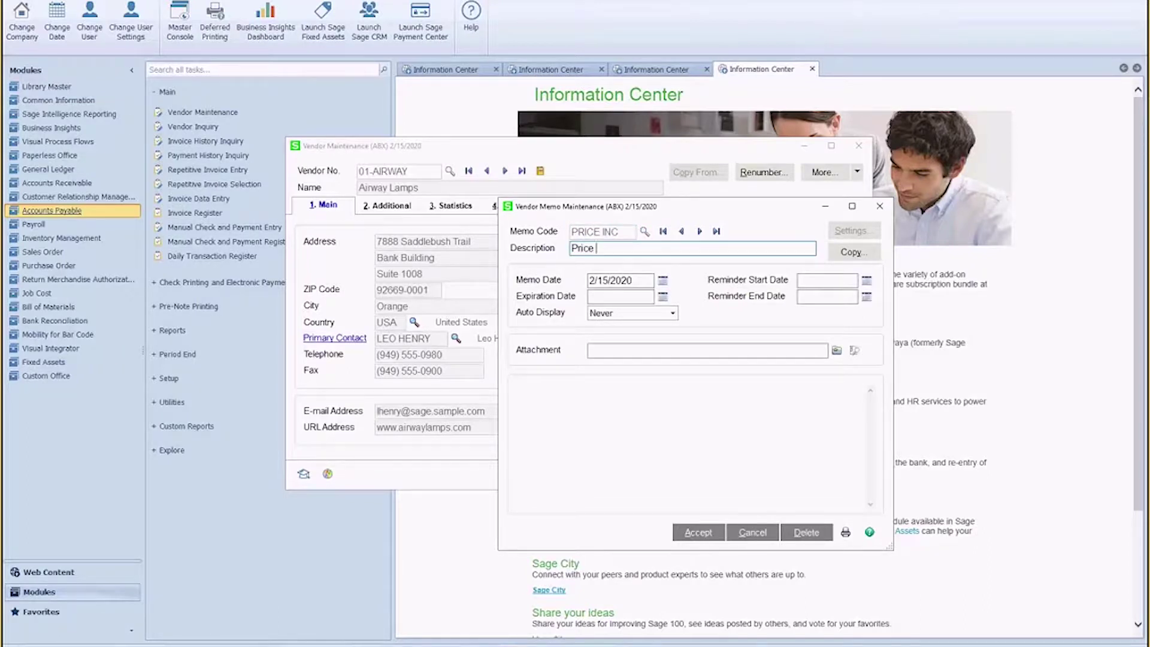
text(Increase)
key(Tab)
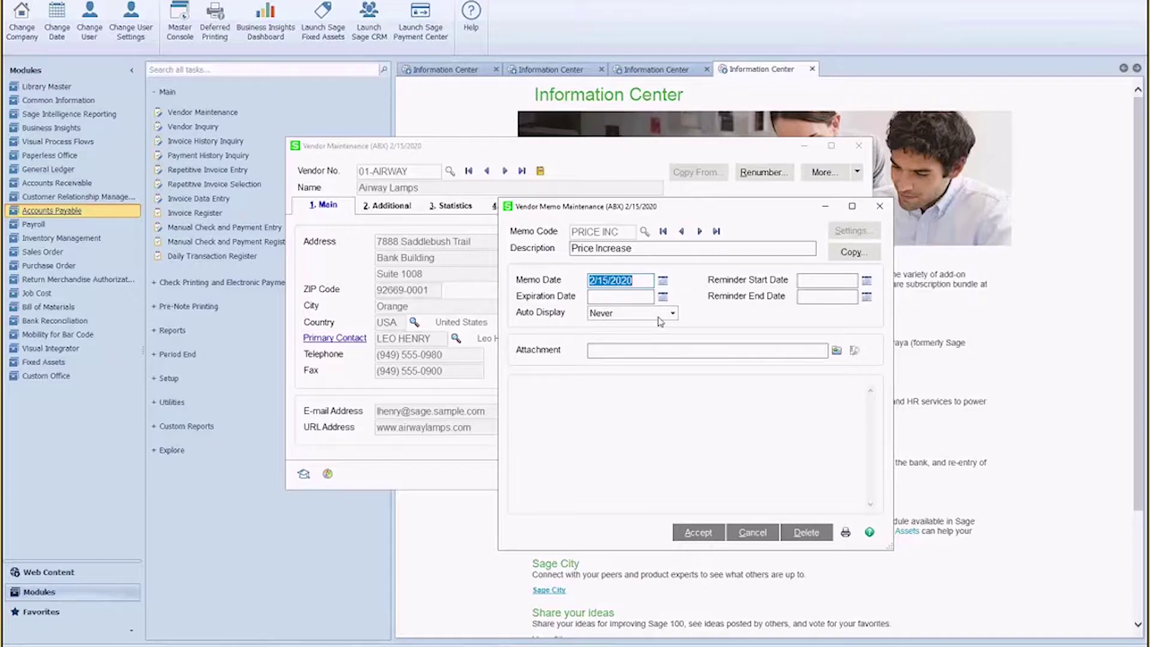
click(610, 426)
click(649, 319)
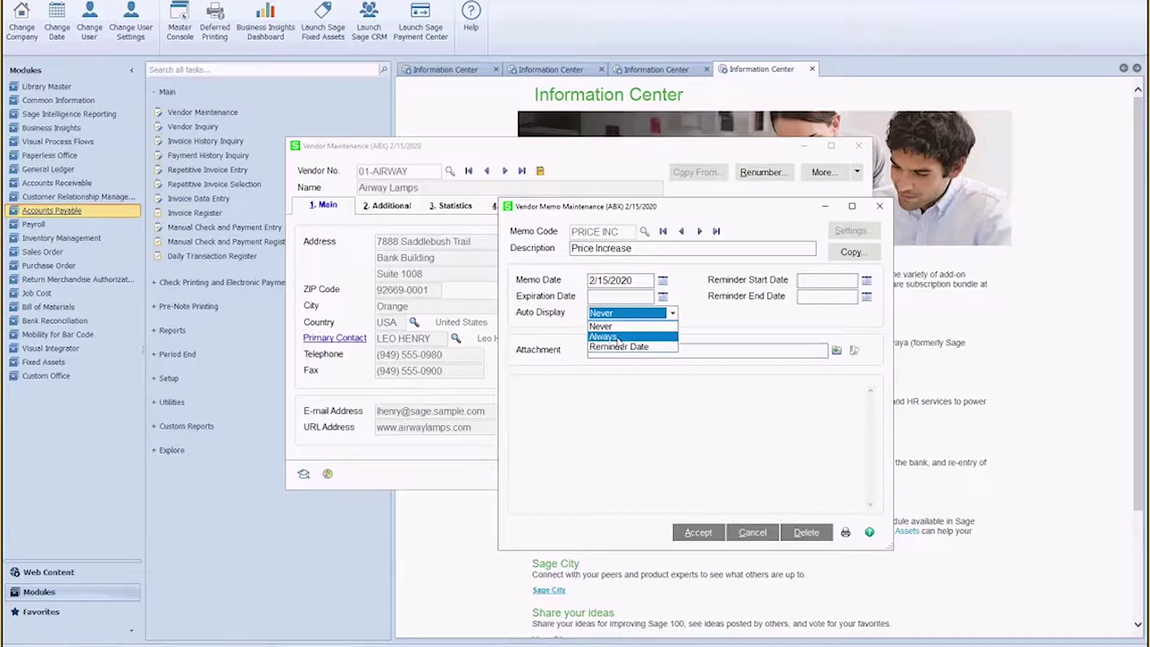
click(621, 337)
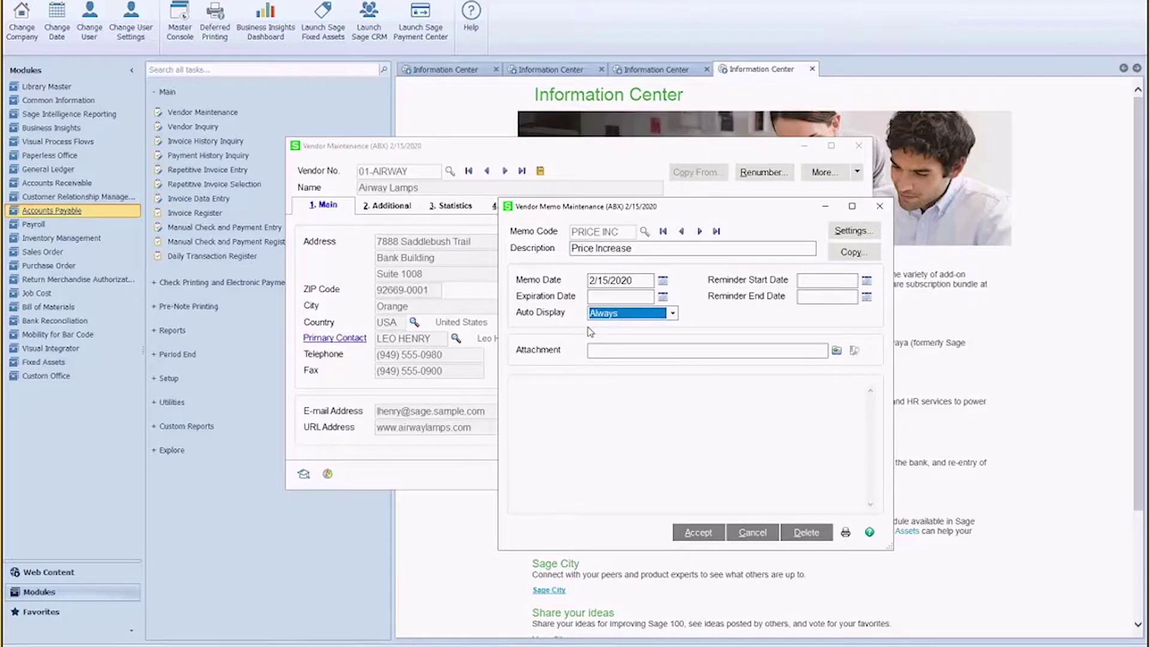
click(594, 297)
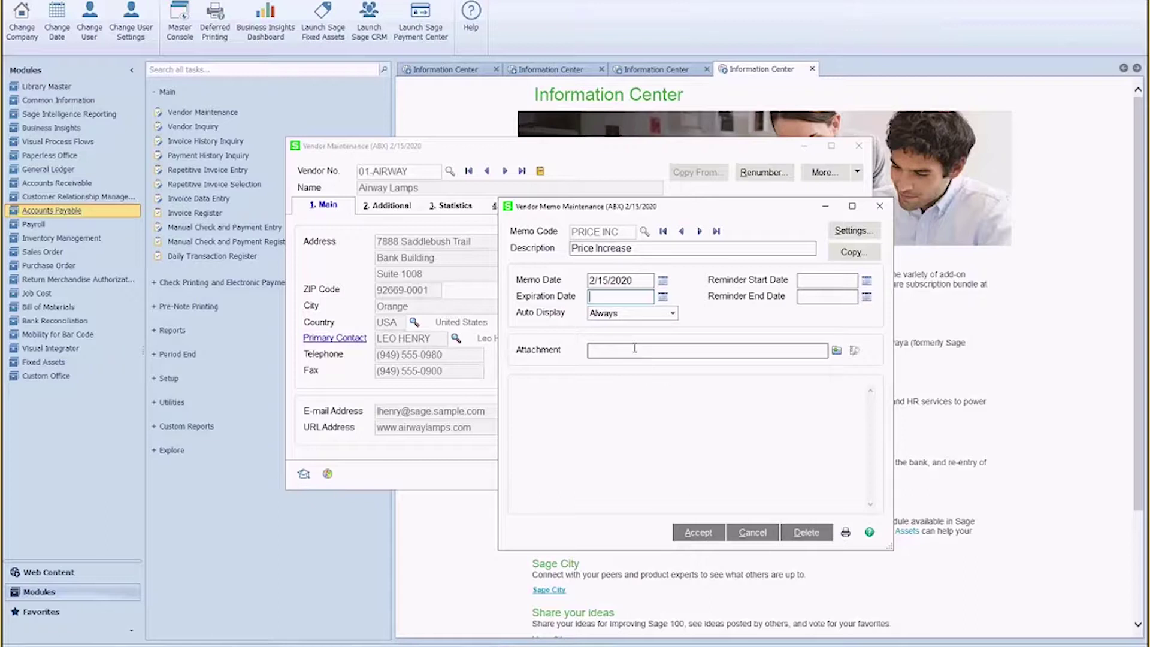
- Set expiration 3/31/2020 and start memo text about importing the new price list with Visual Integrator
text(3/31/2020)
key(Tab)
key(Tab)
click(619, 316)
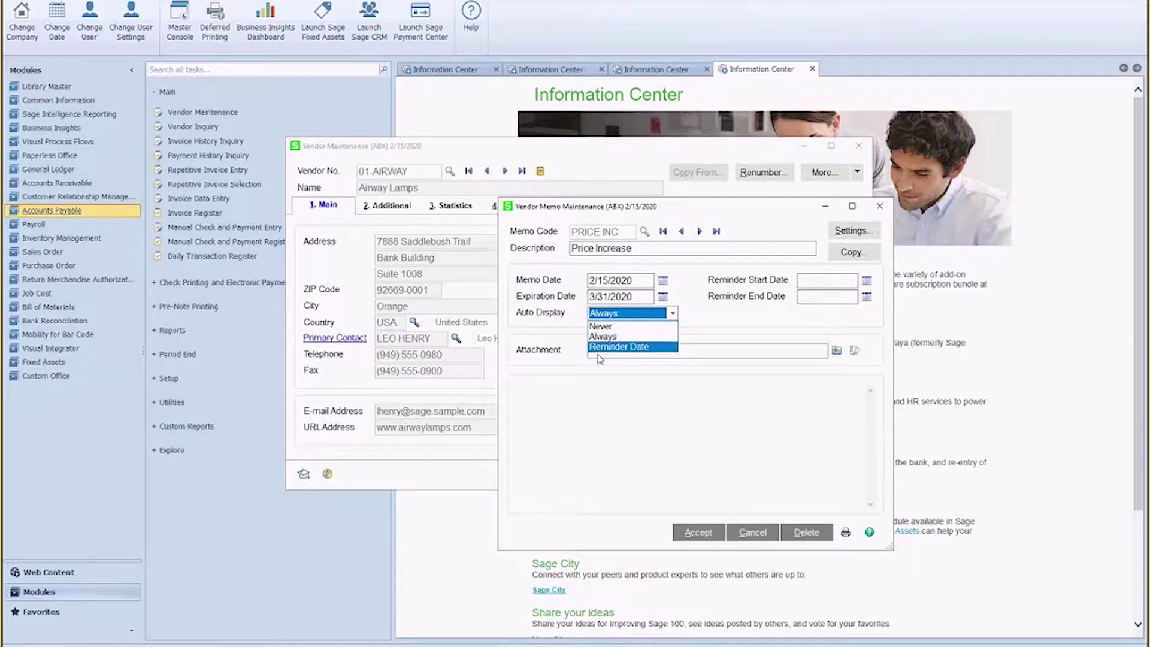
click(604, 424)
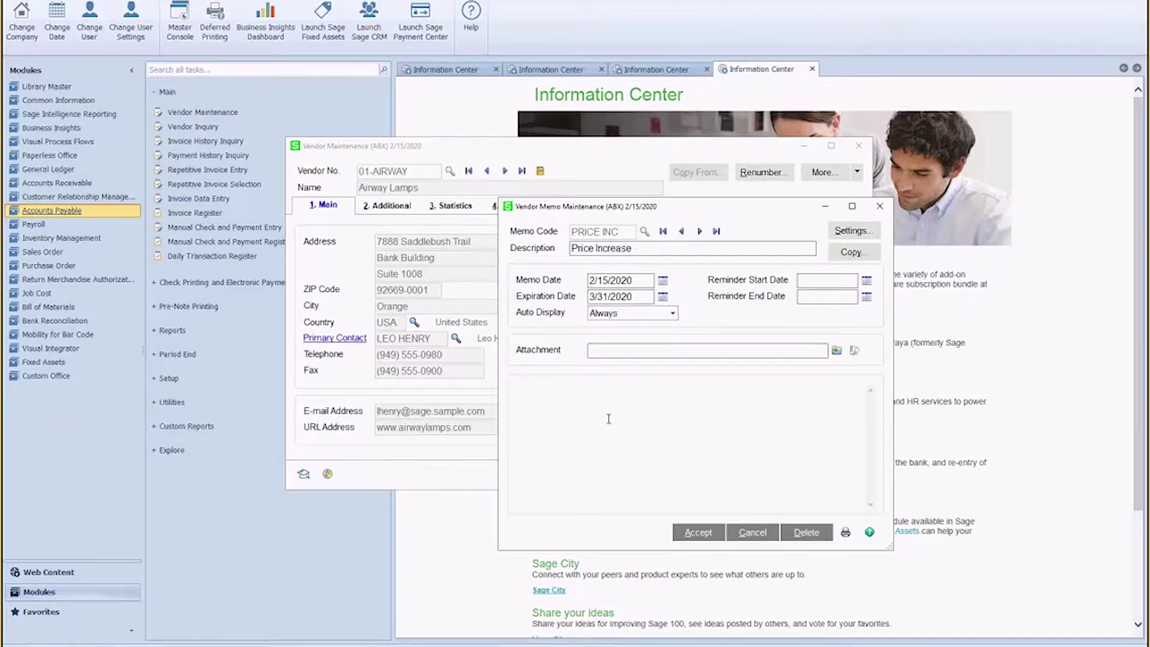
text(Don't f)
text(orgo)
text(t to use Visua)
text(l Integr)
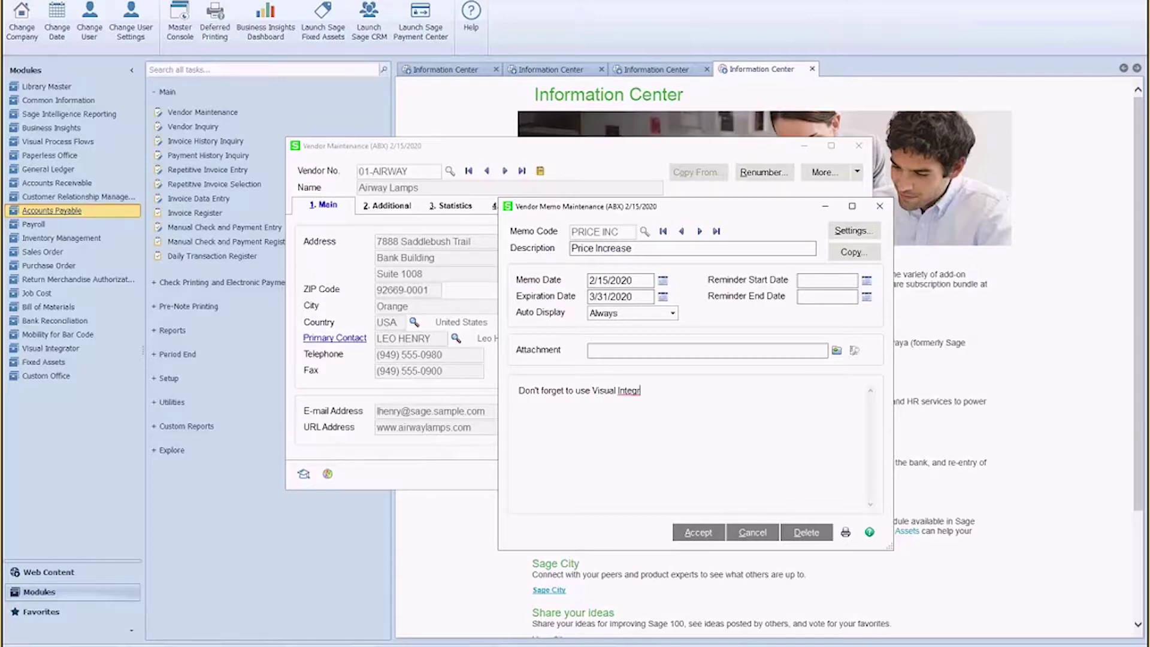
text(ator to import the new price lis)
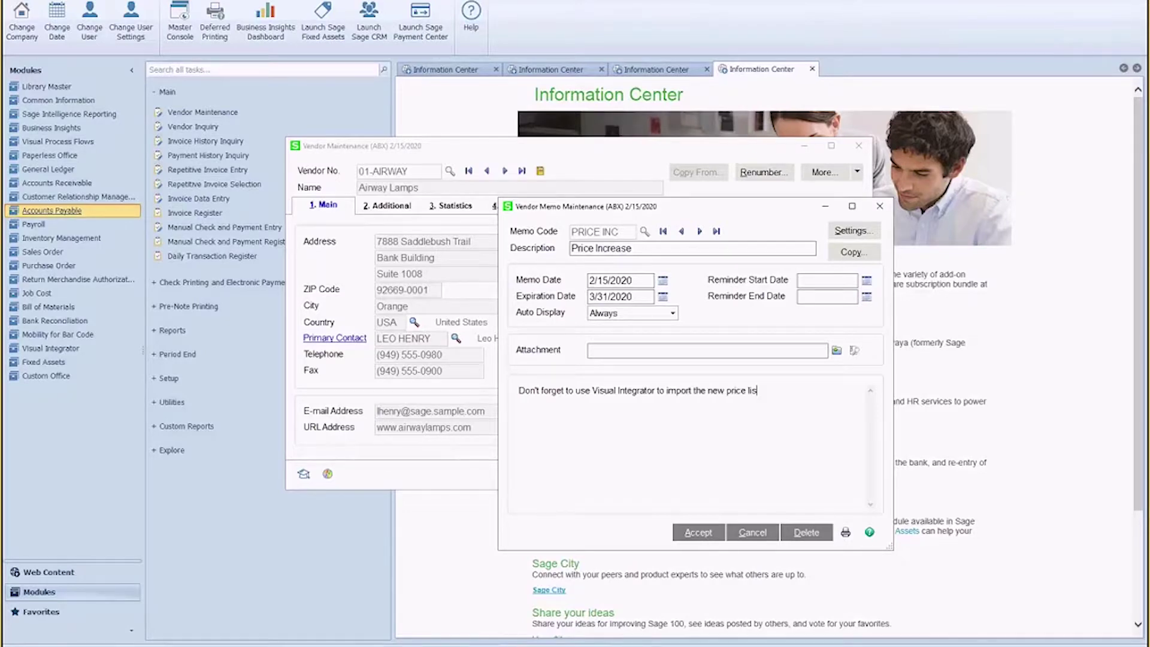
text(t!! Contact vendor asap!)
- Save the PRICE INC memo, reload it, and open its Override Auto Display Settings
click(700, 534)
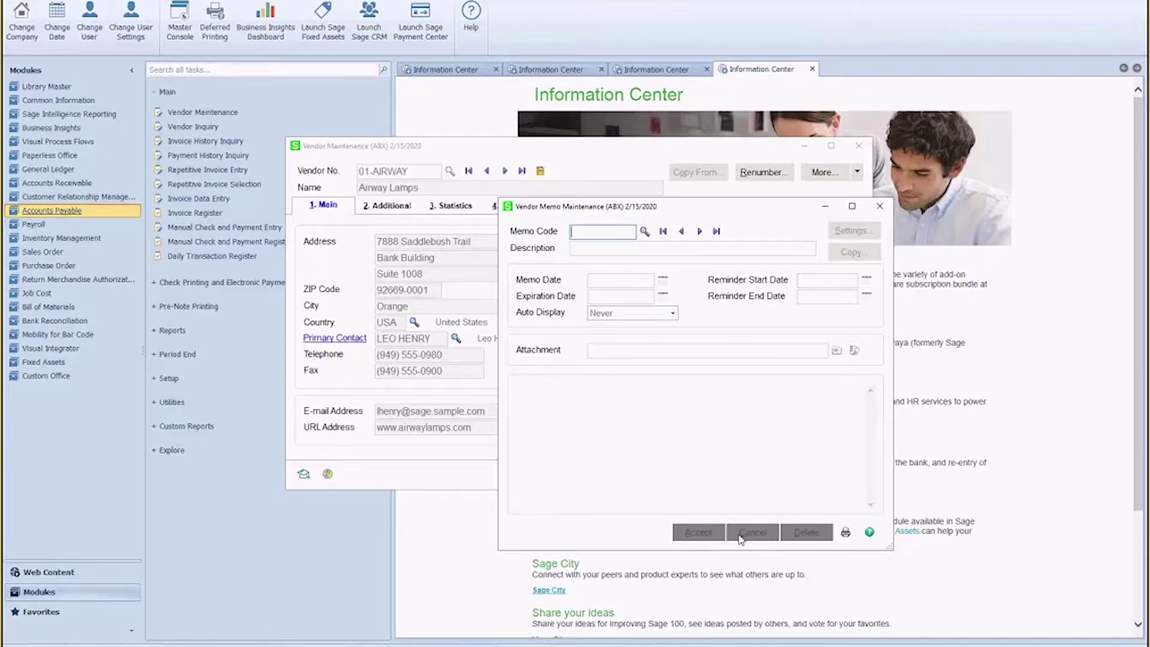
click(713, 232)
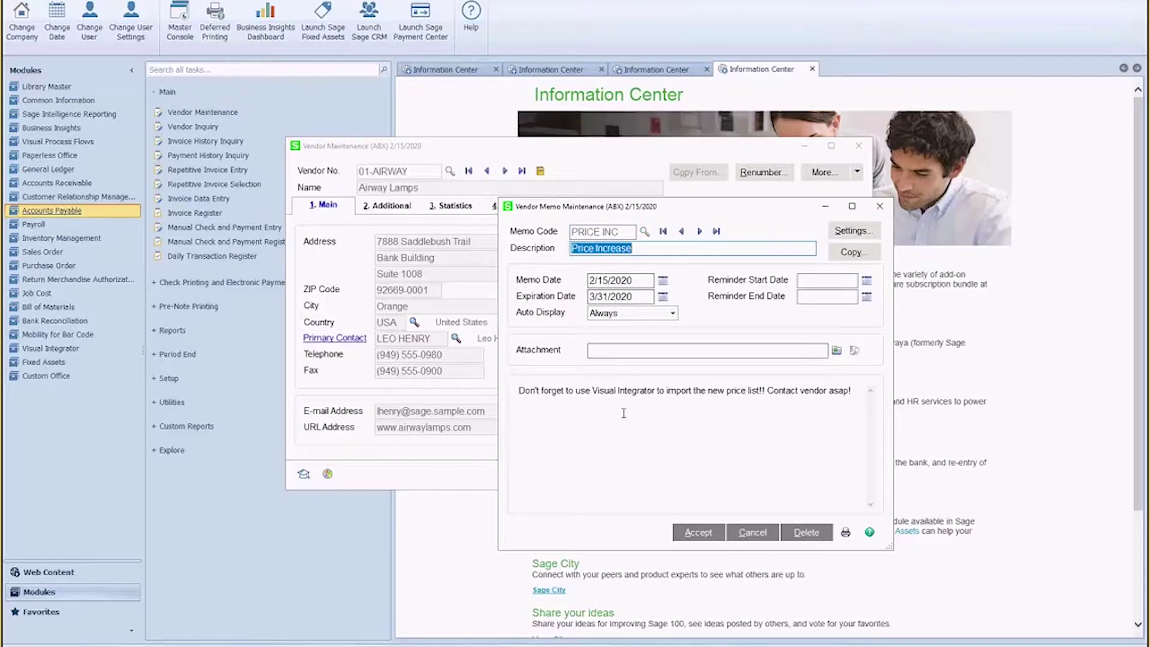
click(597, 351)
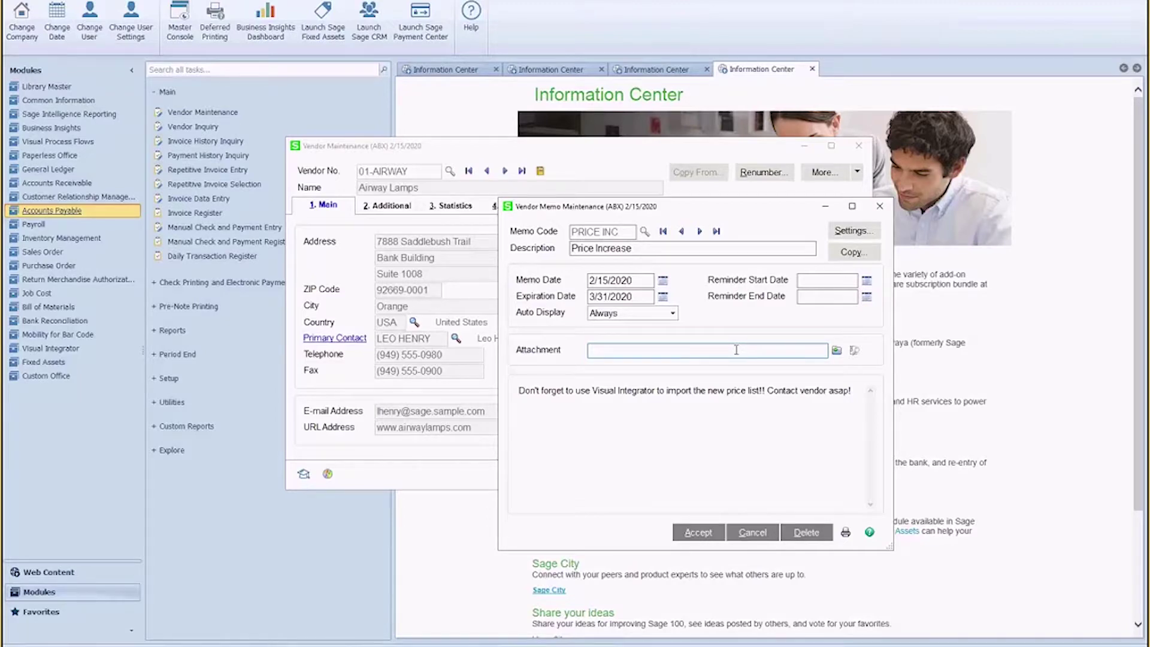
click(853, 237)
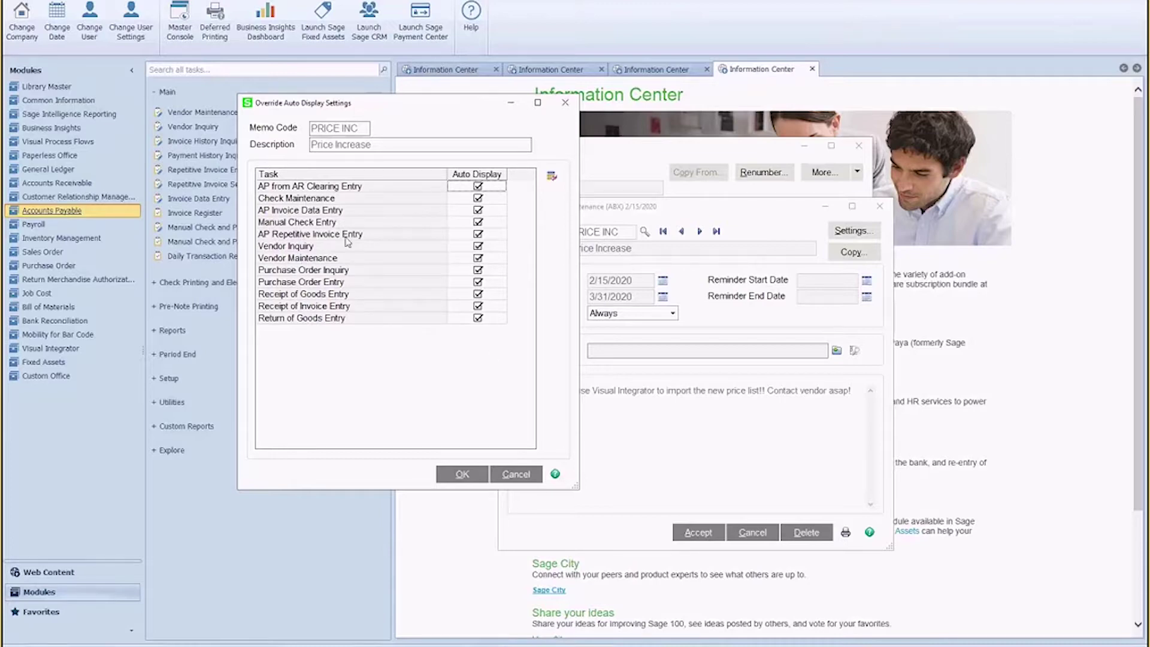
- Untick auto display for AP Repetitive Invoice Entry and AP from AR Clearing Entry, then save
click(478, 235)
click(478, 186)
click(471, 478)
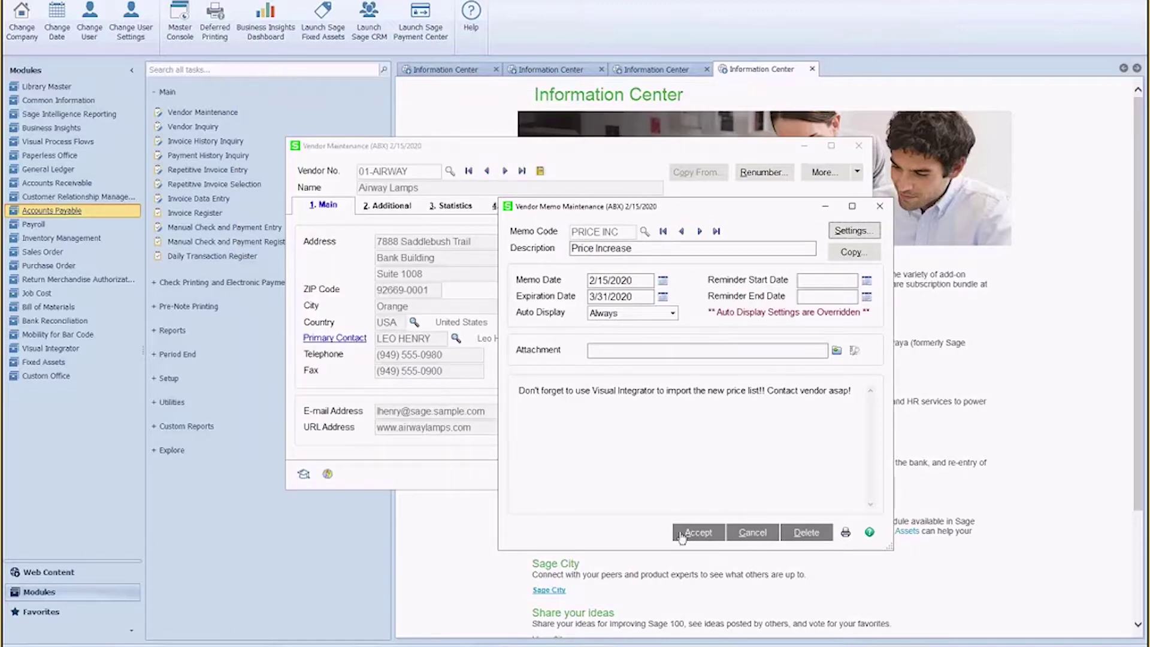
click(699, 534)
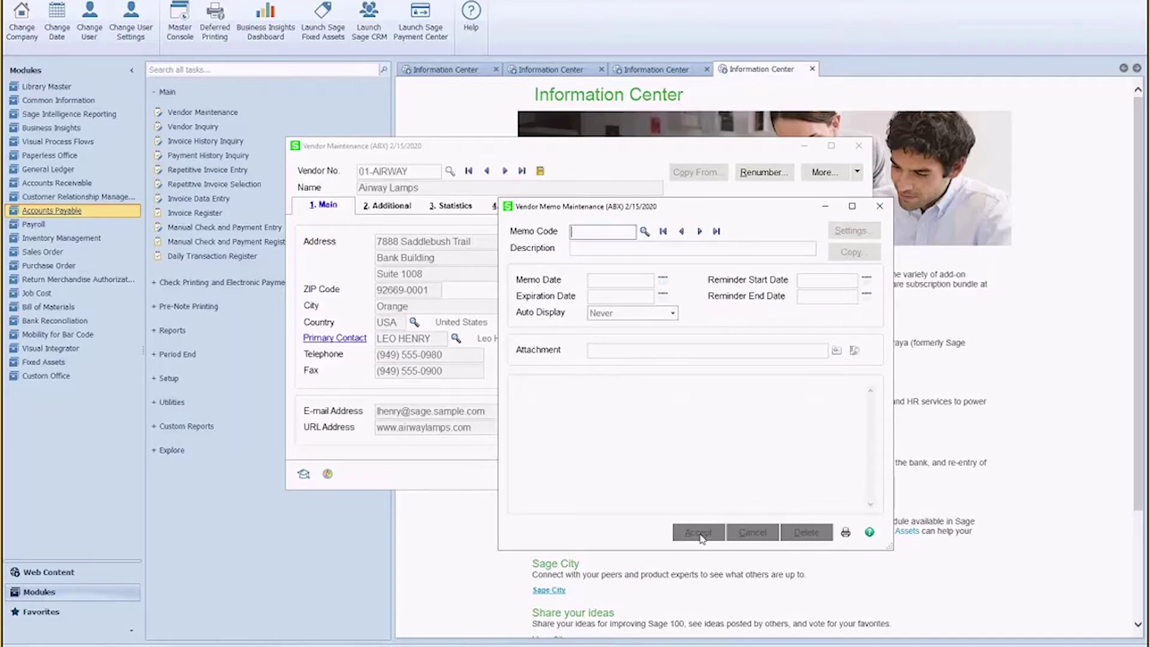
click(879, 206)
- Reload 01-AIRWAY to confirm the PRICE INC memo pops up, then close Vendor Maintenance
click(729, 475)
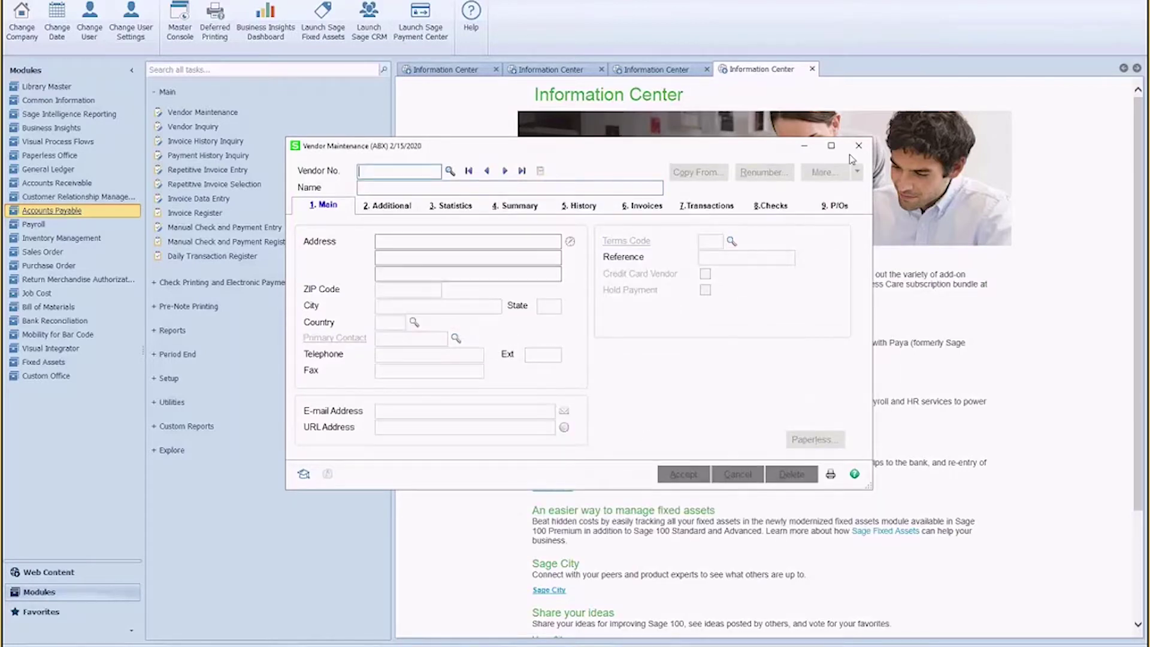
click(450, 171)
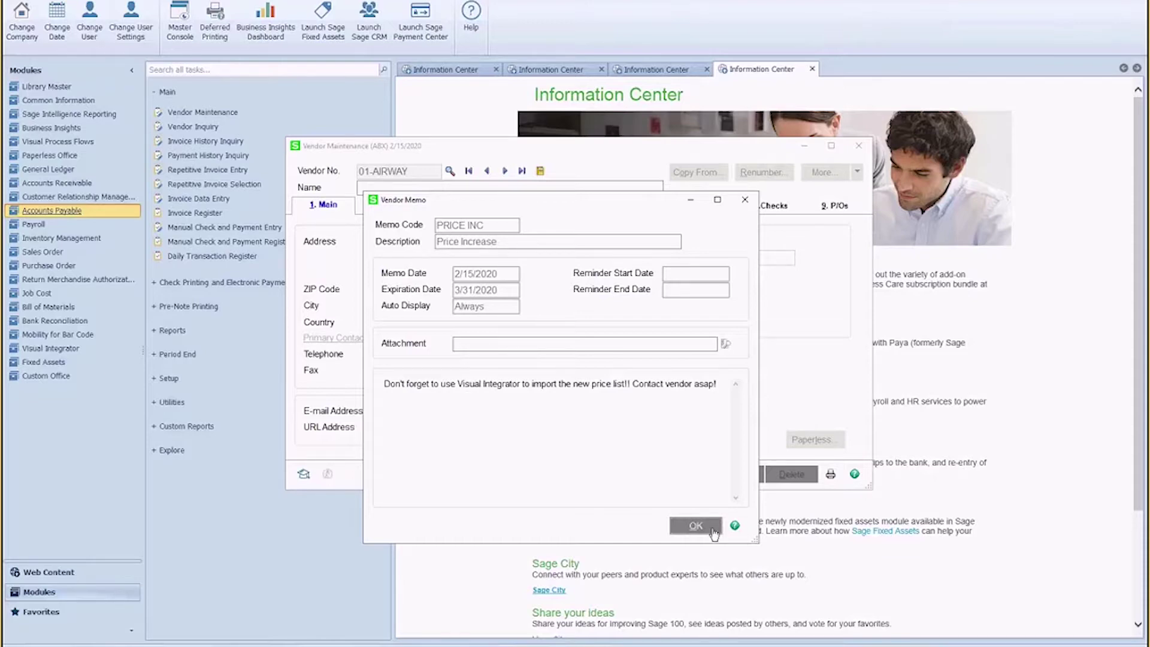
click(696, 526)
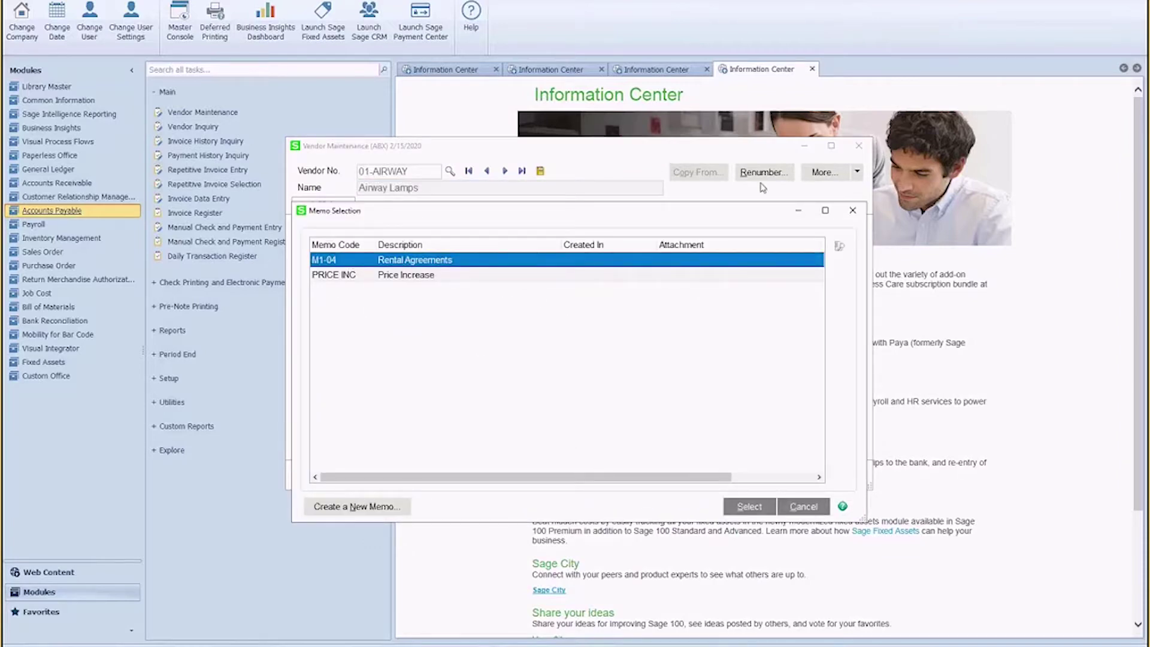
click(853, 210)
click(859, 146)
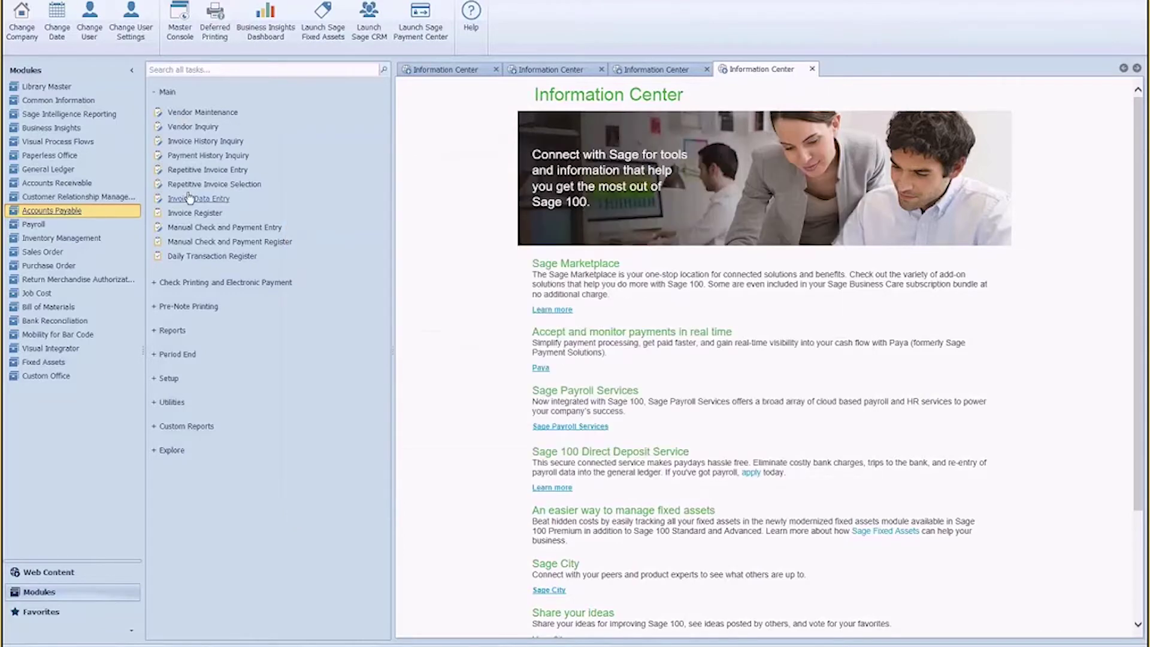
click(189, 198)
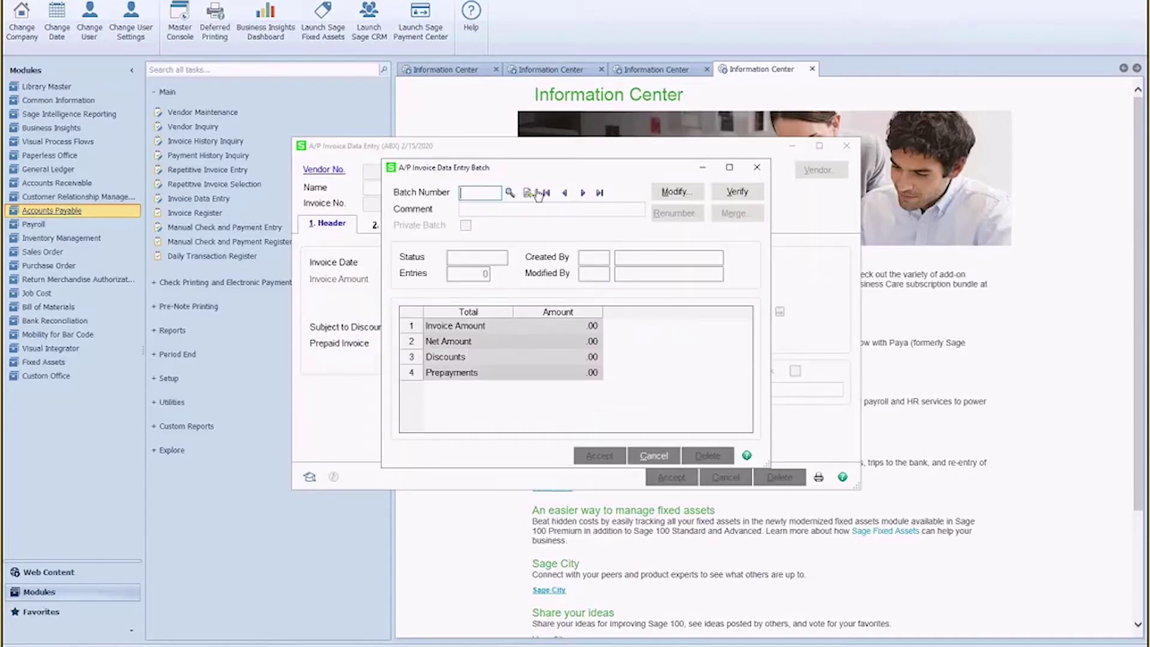
- Start invoice 1234 for vendor 01-AIRWAY, Airway Lamps, in new batch 00003
click(529, 193)
click(598, 456)
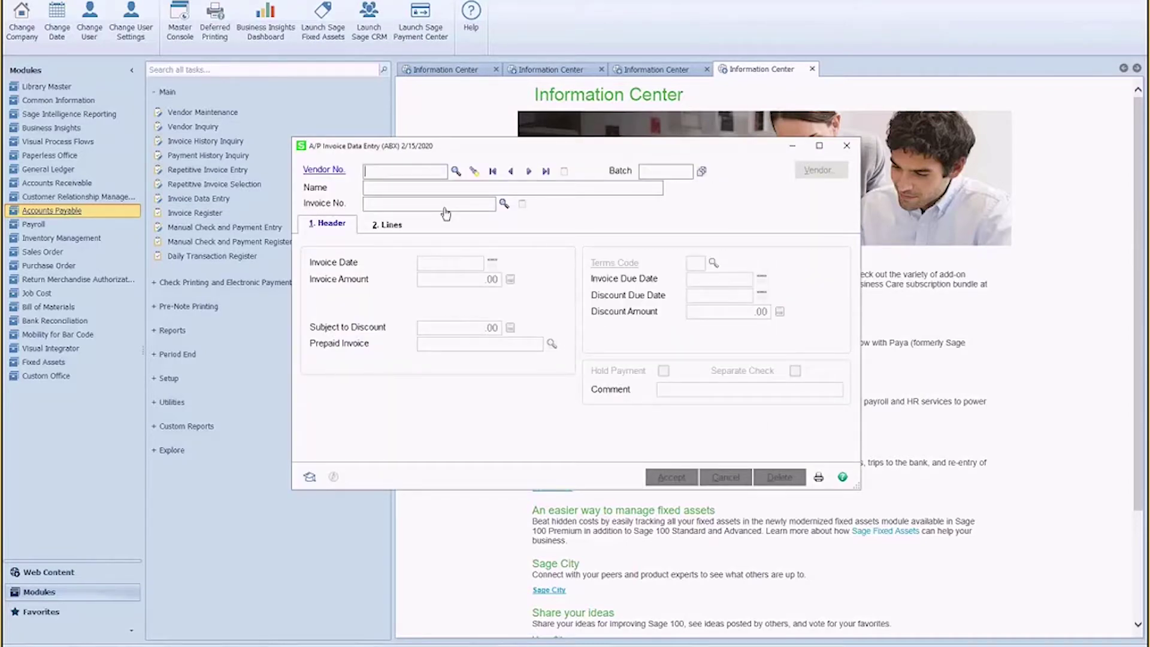
key(F2)
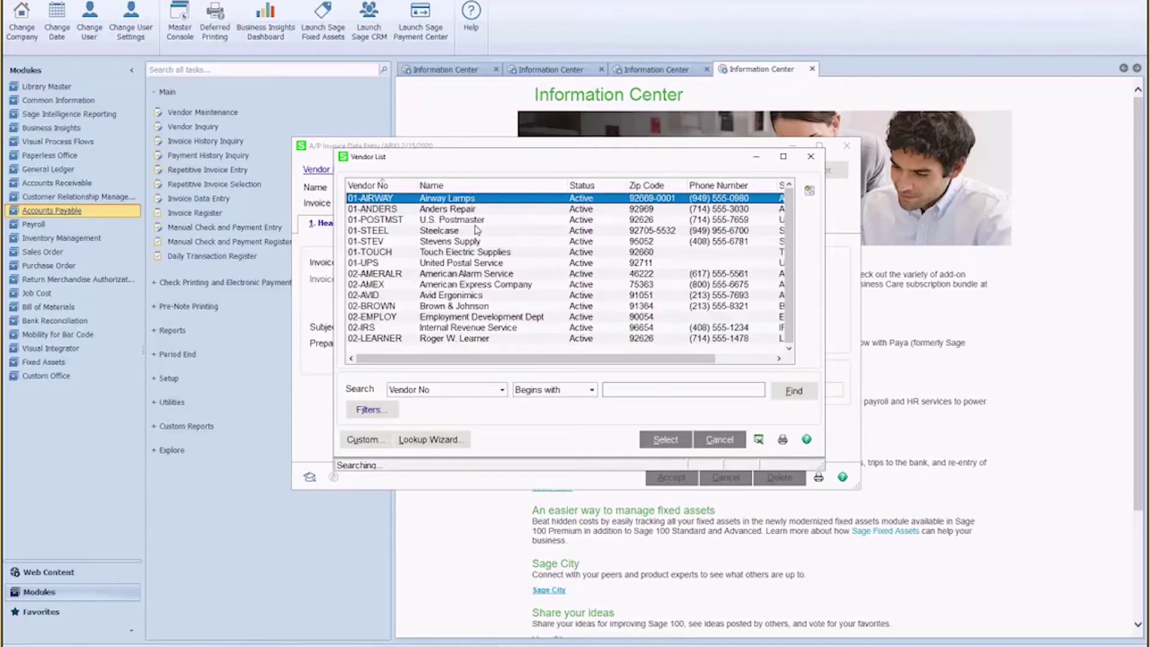
double_click(396, 200)
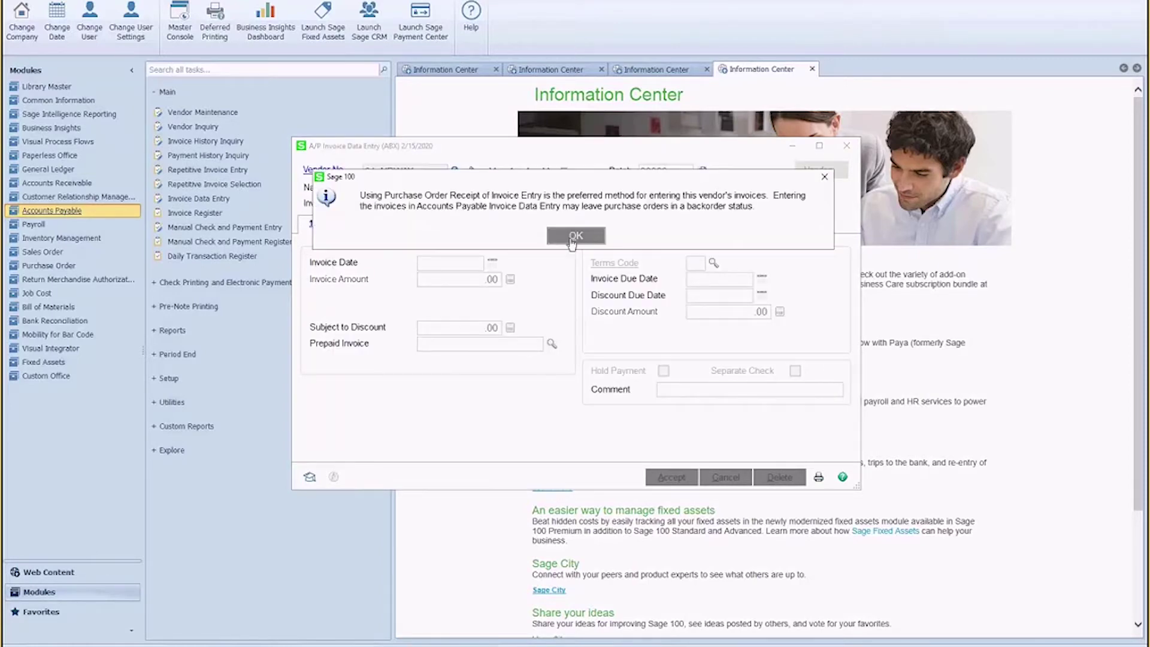
click(572, 239)
text(123)
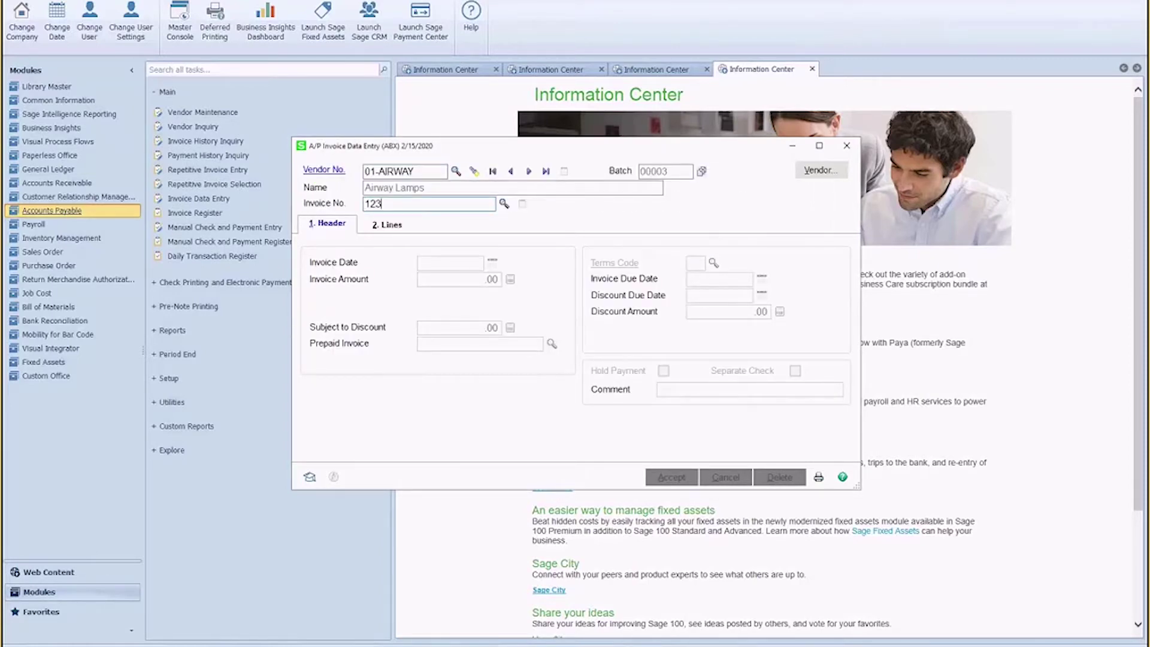
text(4)
key(Tab)
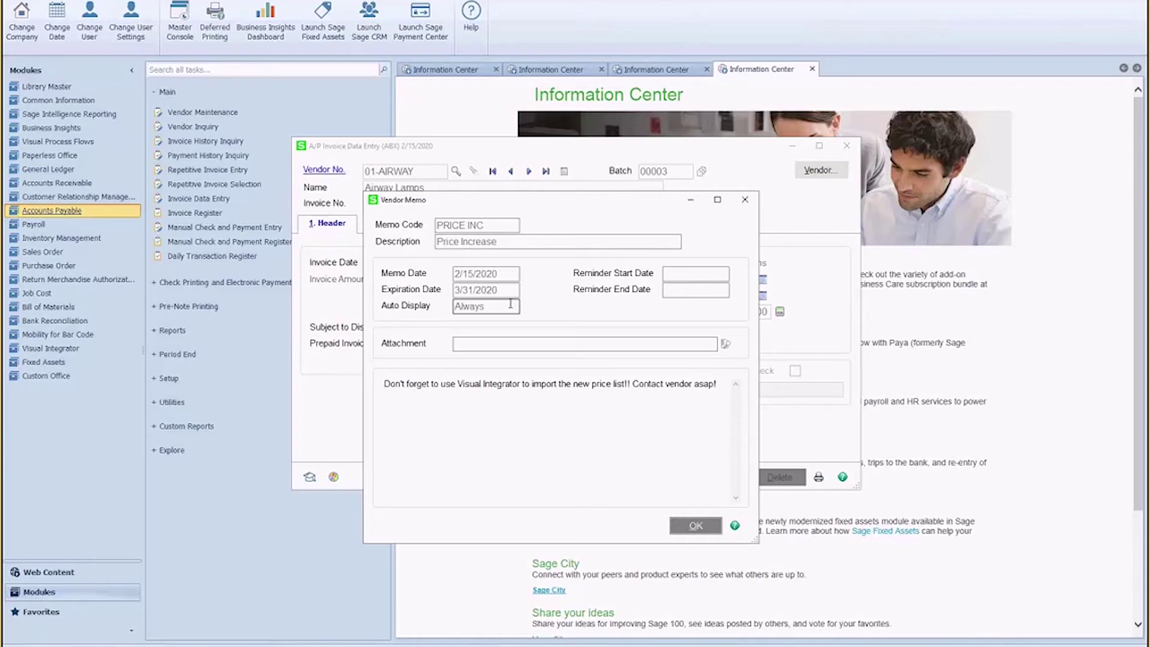
- Close the PRICE INC memo pop-up to return to invoice 1234's header
click(696, 526)
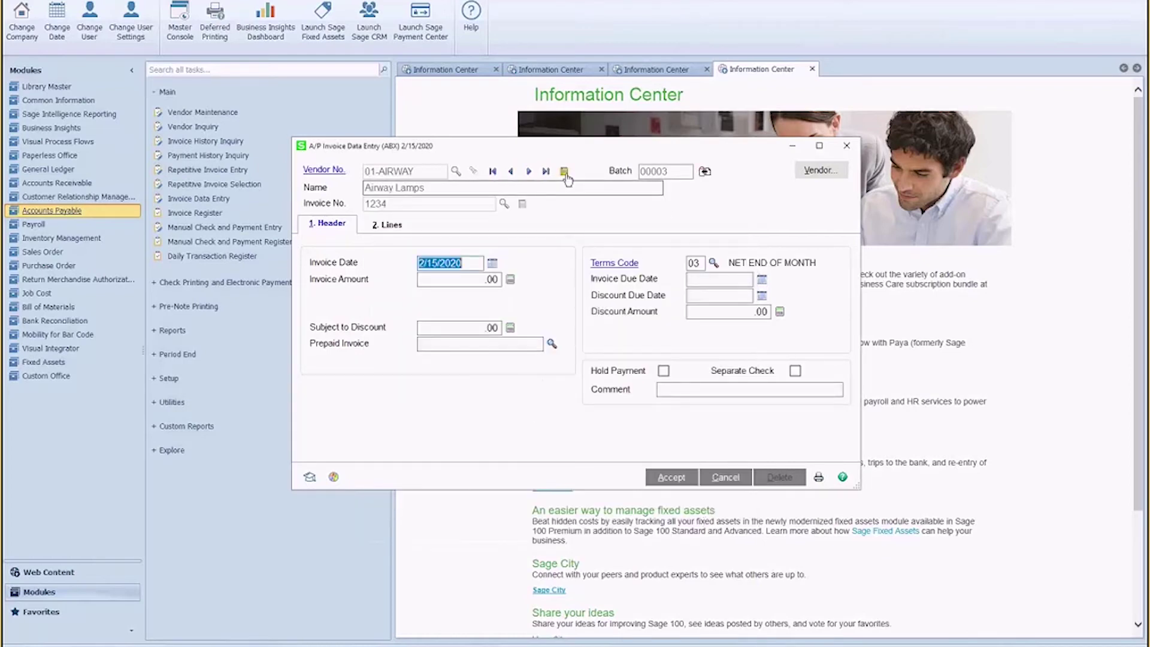